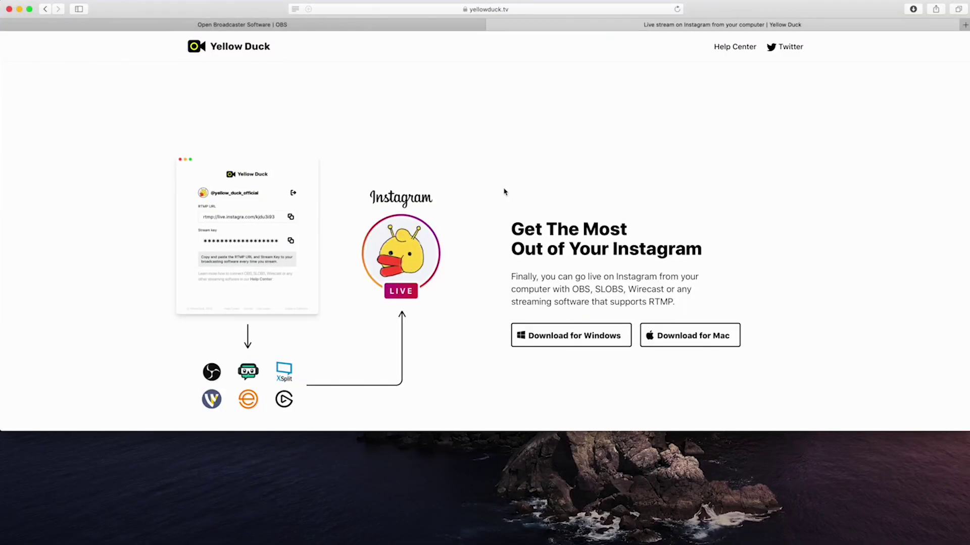
# Step: Download the Yellow Duck for Mac installer from yellowduck.tv
pyautogui.click(698, 336)
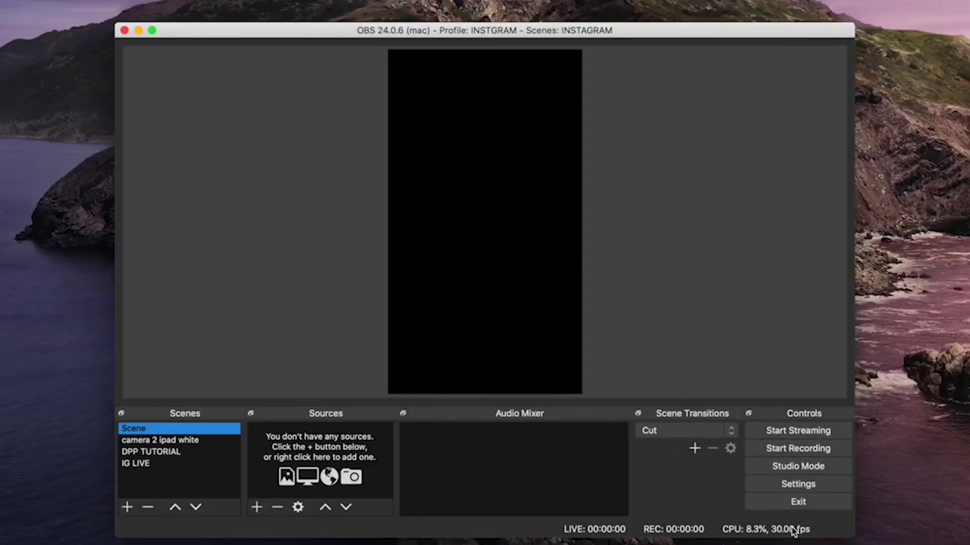
# Step: Open the OBS settings and review the Stream and Output pages
pyautogui.click(790, 484)
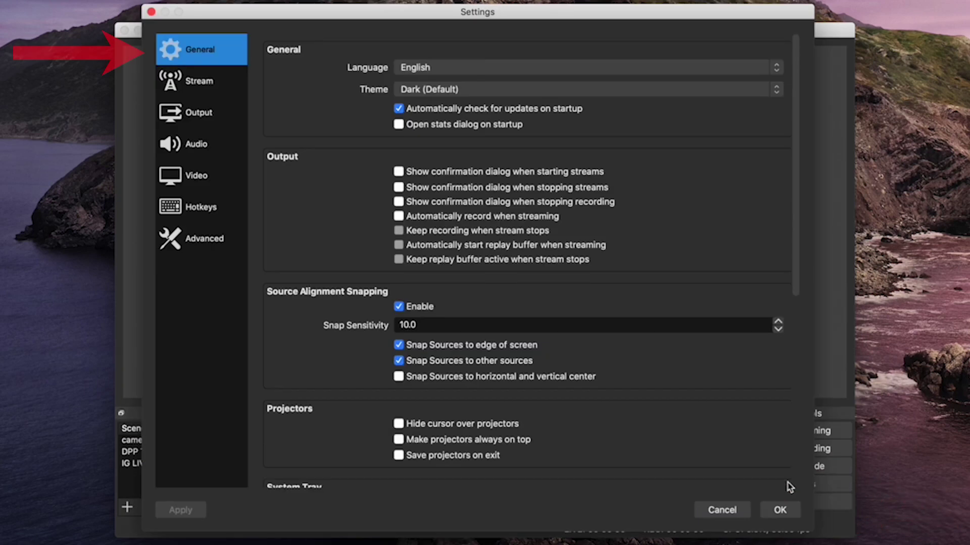
pyautogui.click(200, 83)
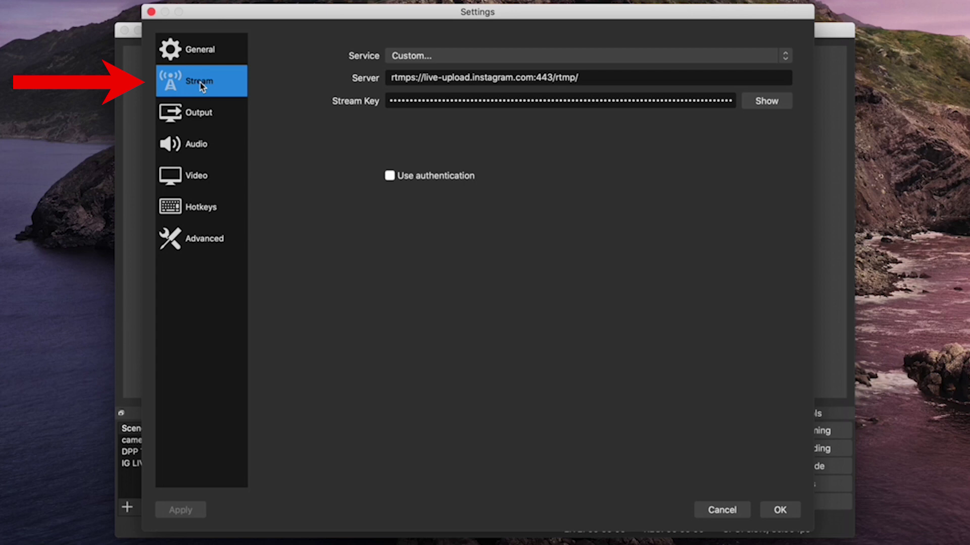
pyautogui.click(196, 113)
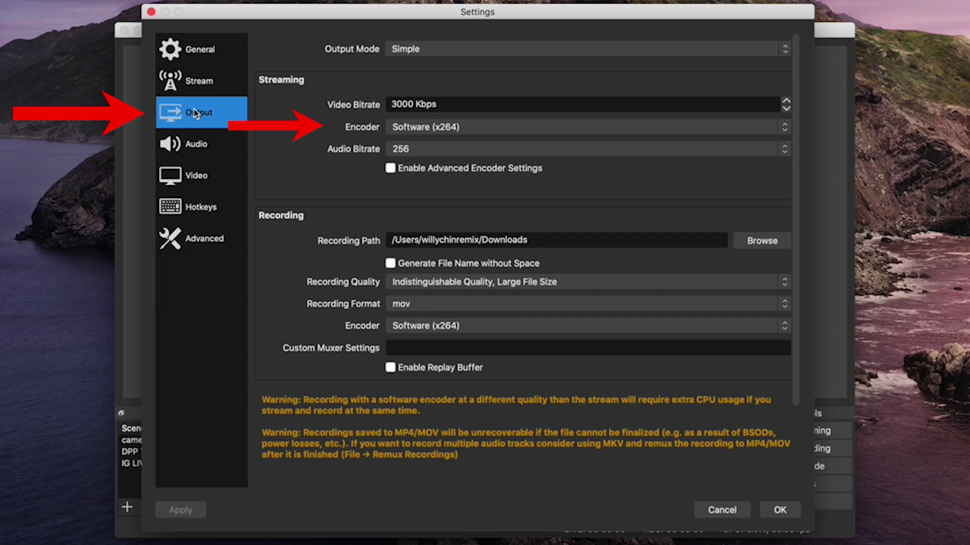
# Step: Keep the audio bitrate at 256 and set the recording format to mp4
pyautogui.click(427, 149)
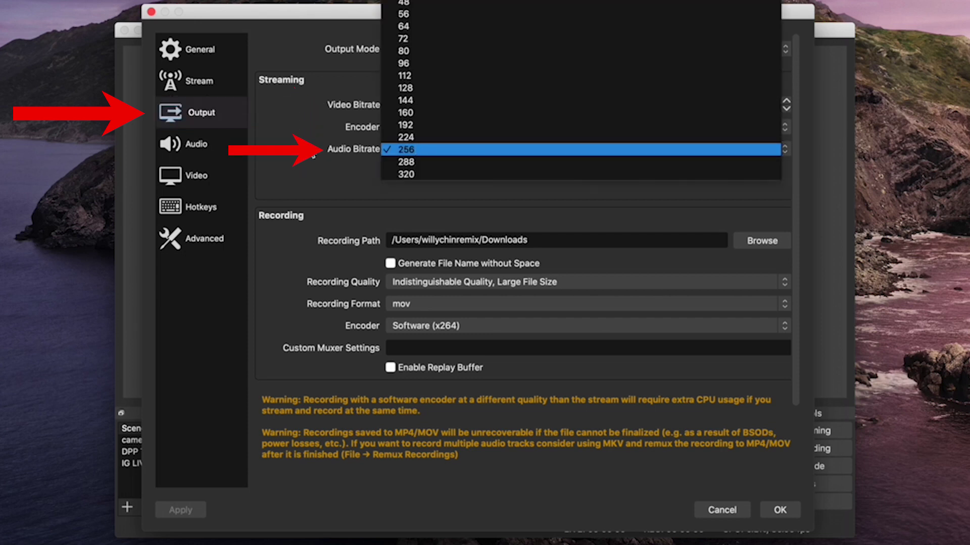
pyautogui.click(427, 149)
pyautogui.scroll(-3, 382, 224)
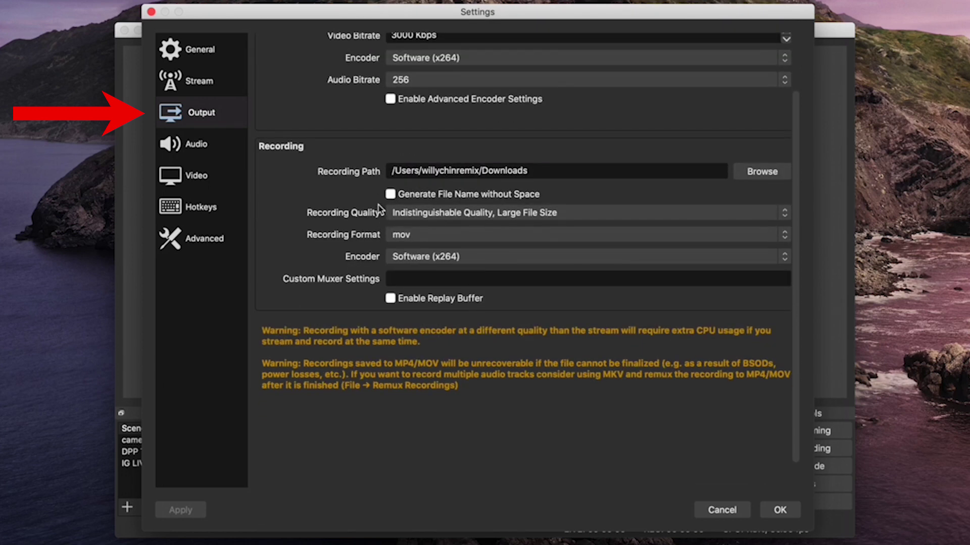
pyautogui.click(410, 235)
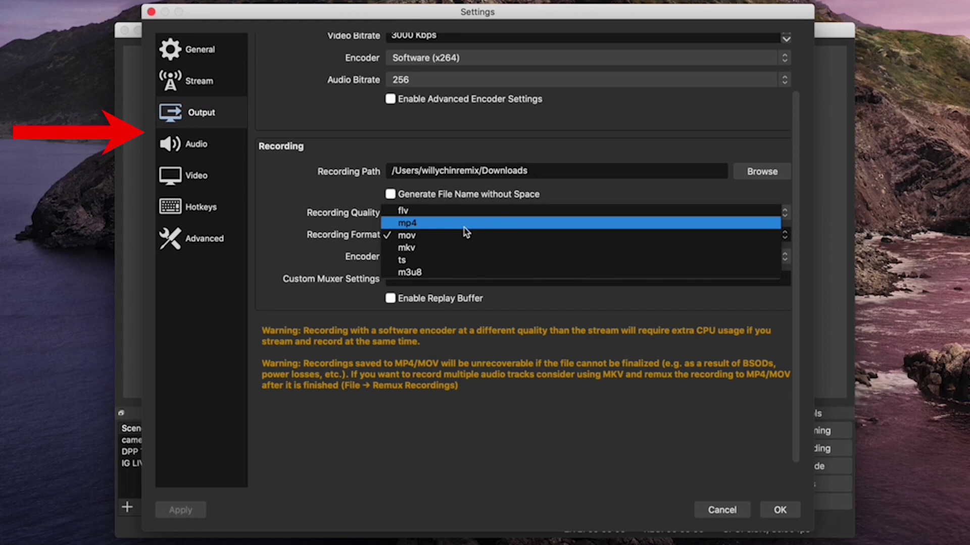
pyautogui.click(449, 223)
pyautogui.click(204, 146)
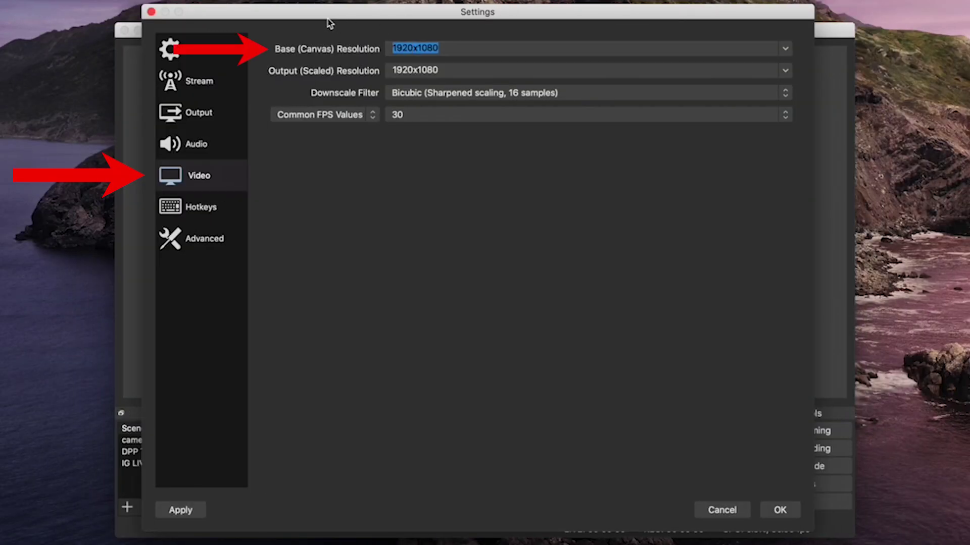
# Step: Set base and output resolution to 1080x1920, then look over the Hotkeys page
pyautogui.write('1080x1920')
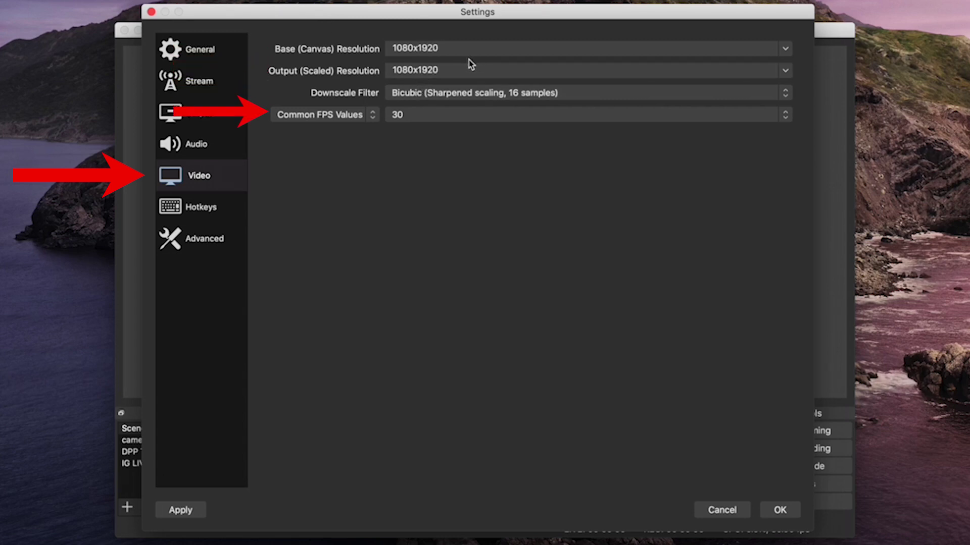
pyautogui.click(201, 207)
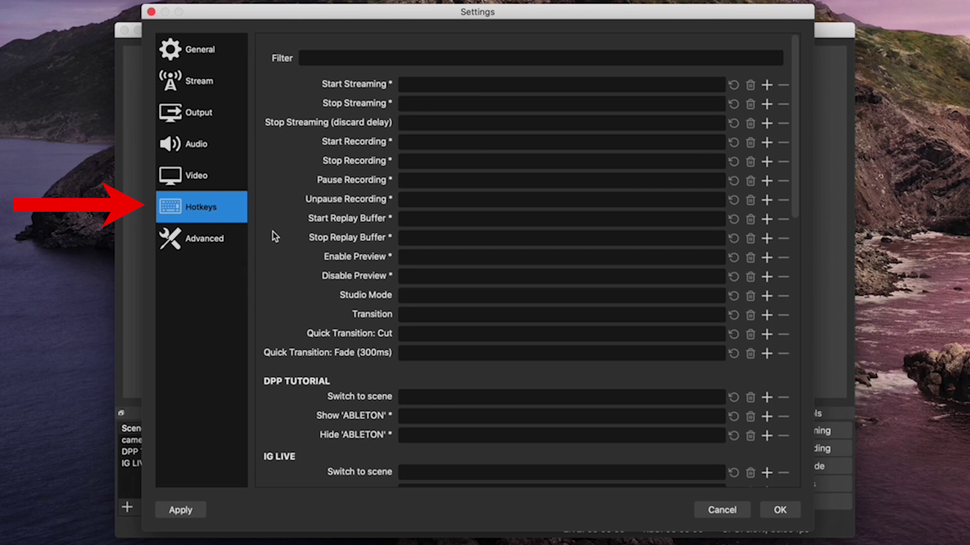
pyautogui.scroll(-4, 321, 270)
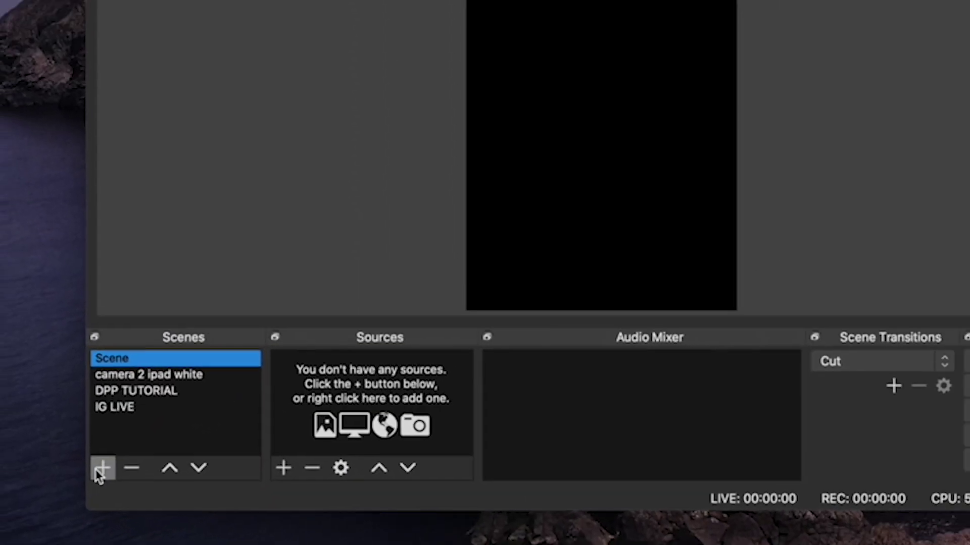
# Step: Create the scene 'IG LIVE STREAM' and add a video capture source named CAMERA1
pyautogui.click(90, 447)
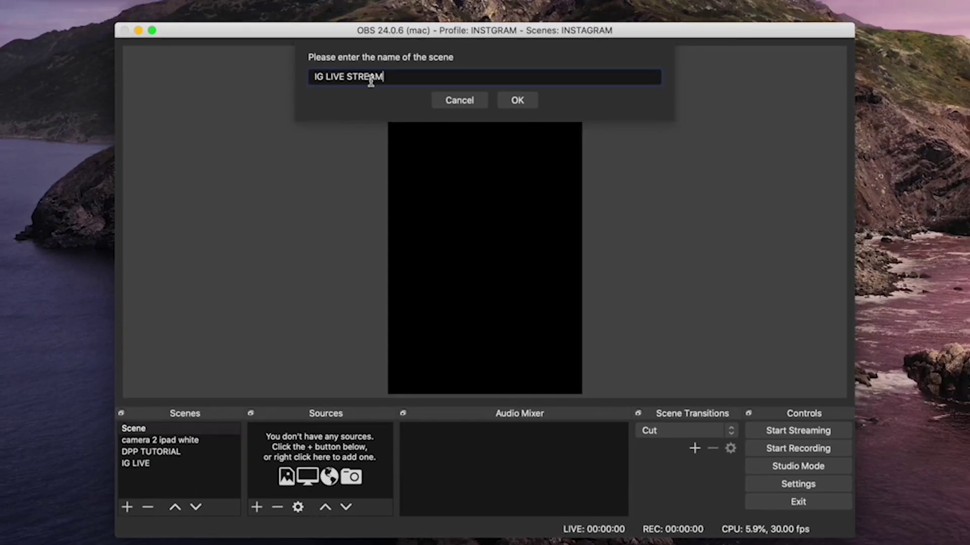
pyautogui.press('Return')
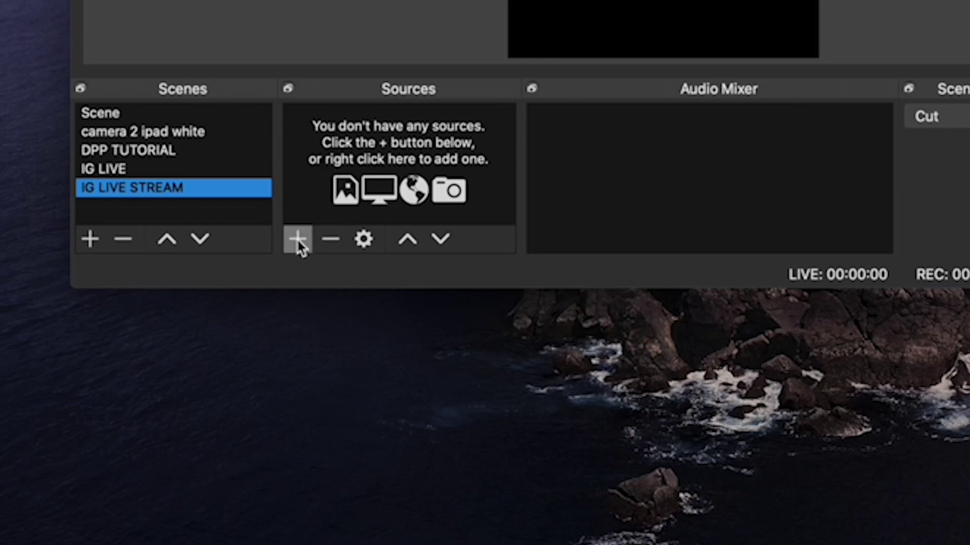
pyautogui.click(297, 239)
pyautogui.click(331, 505)
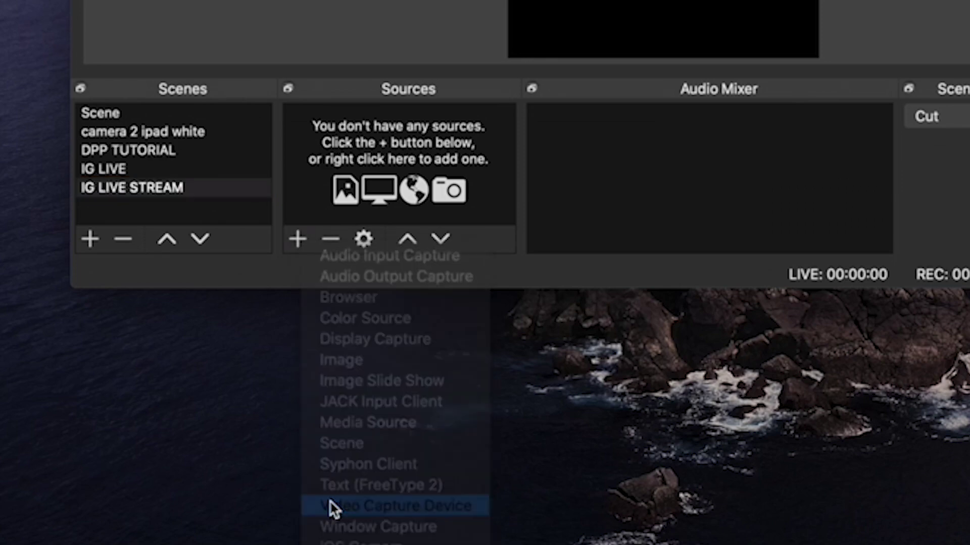
pyautogui.write('CAMERA1')
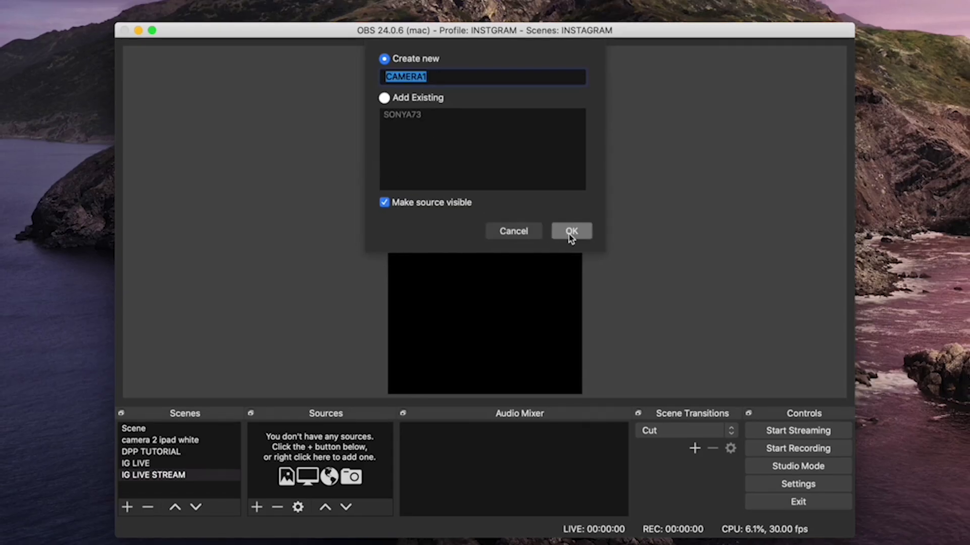
pyautogui.click(571, 232)
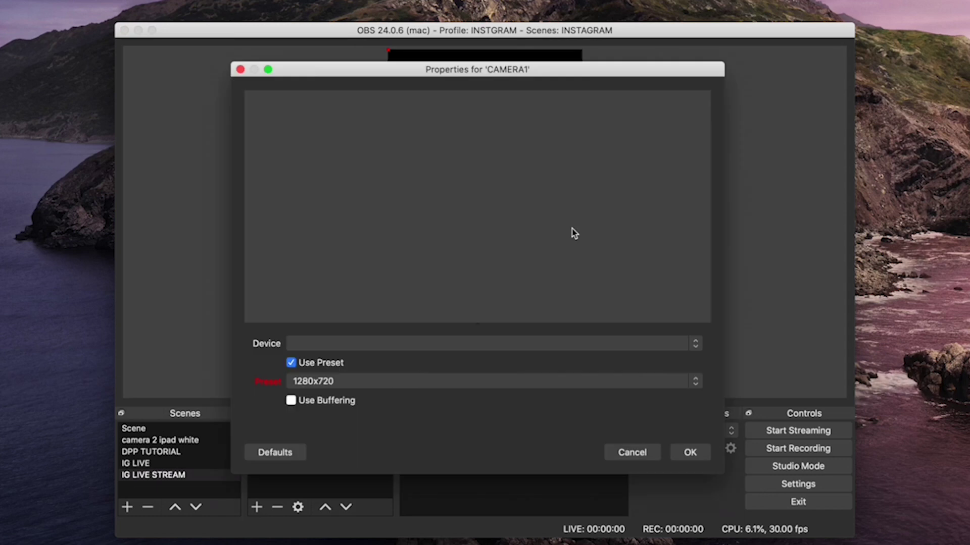
# Step: Use Blackmagic Design as CAMERA1's device and scale it to fill the vertical canvas
pyautogui.click(385, 345)
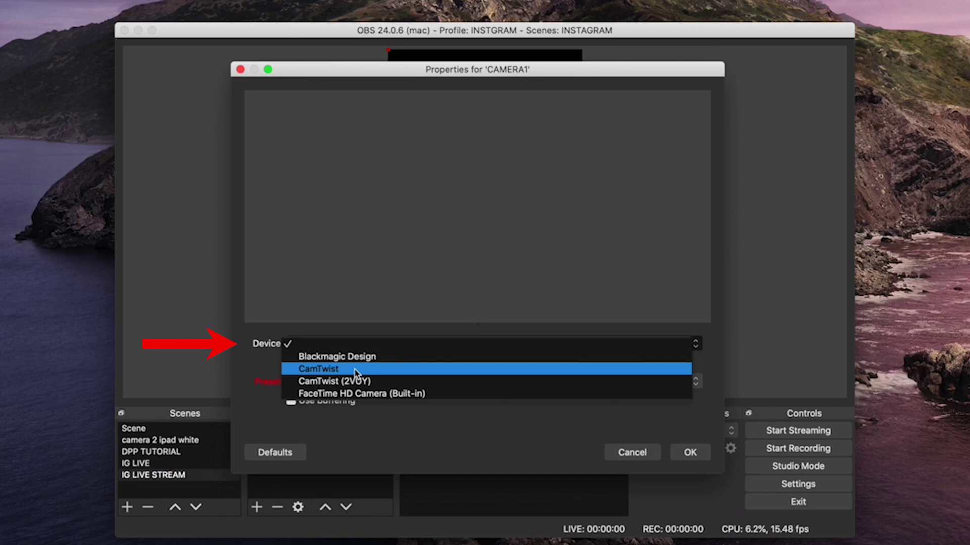
pyautogui.click(337, 356)
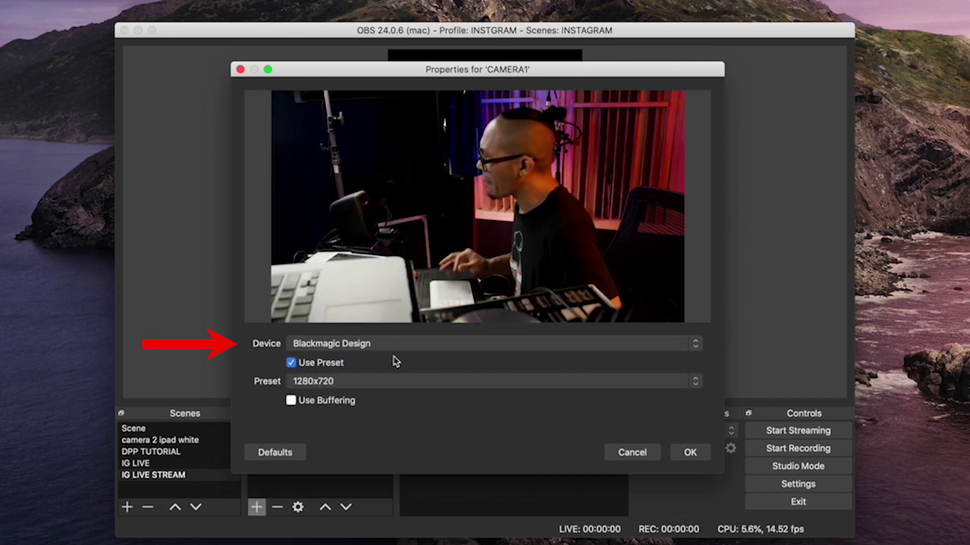
pyautogui.click(690, 452)
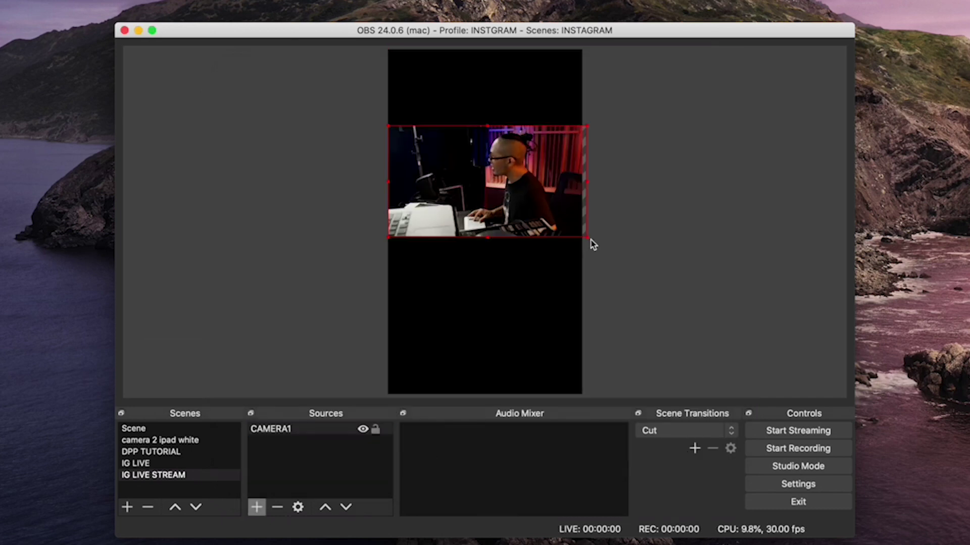
pyautogui.moveTo(589, 240); pyautogui.dragTo(664, 333)
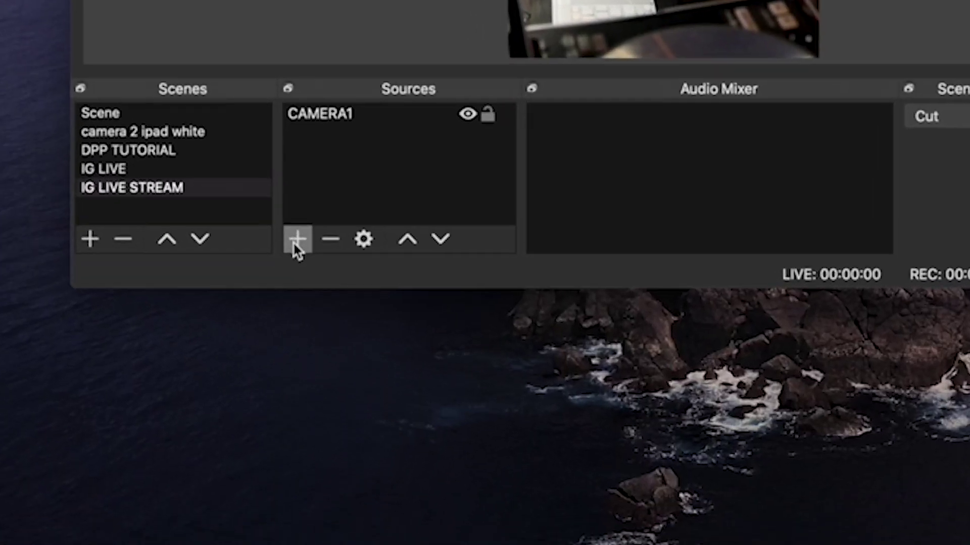
# Step: Add an Audio Input Capture source using the Universal Audio Thunderbolt device
pyautogui.click(295, 242)
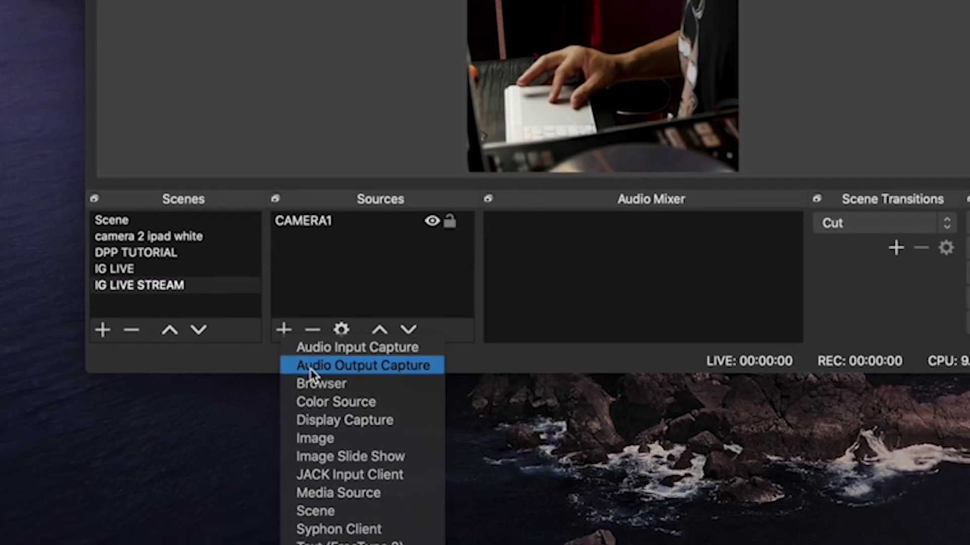
pyautogui.click(323, 280)
pyautogui.click(572, 233)
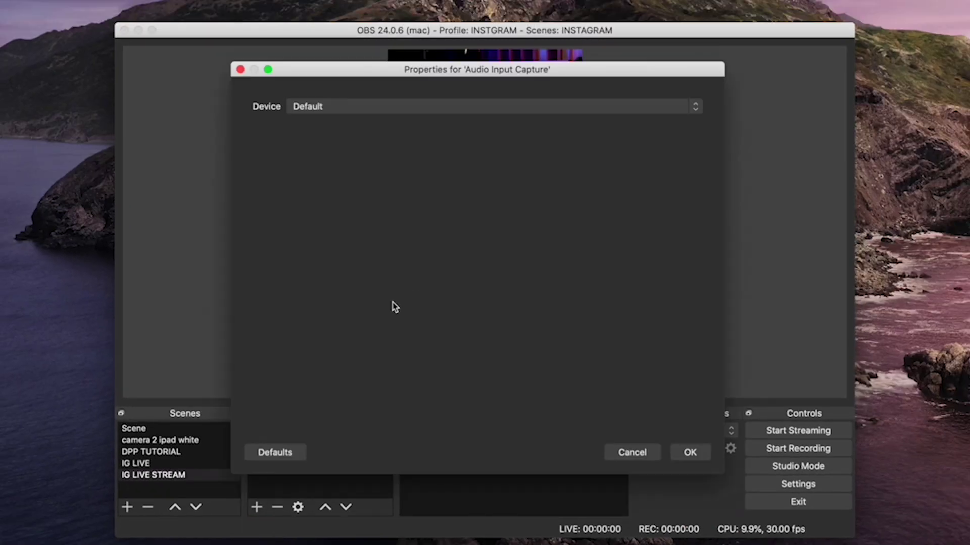
pyautogui.click(315, 106)
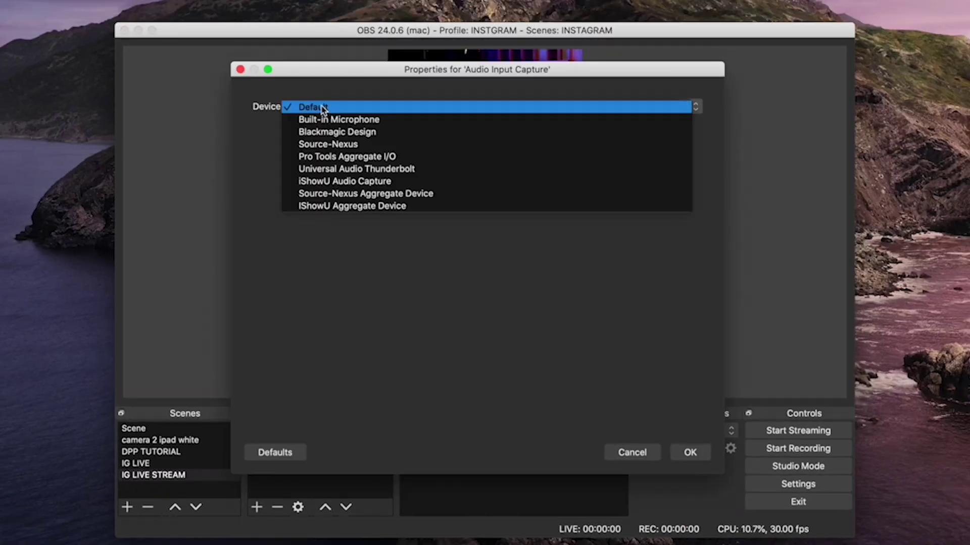
pyautogui.click(345, 170)
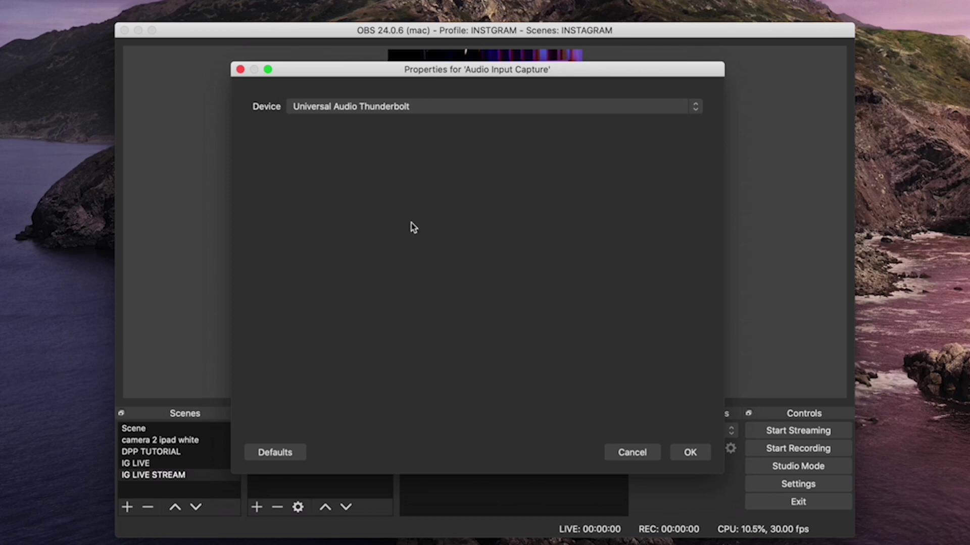
pyautogui.click(697, 456)
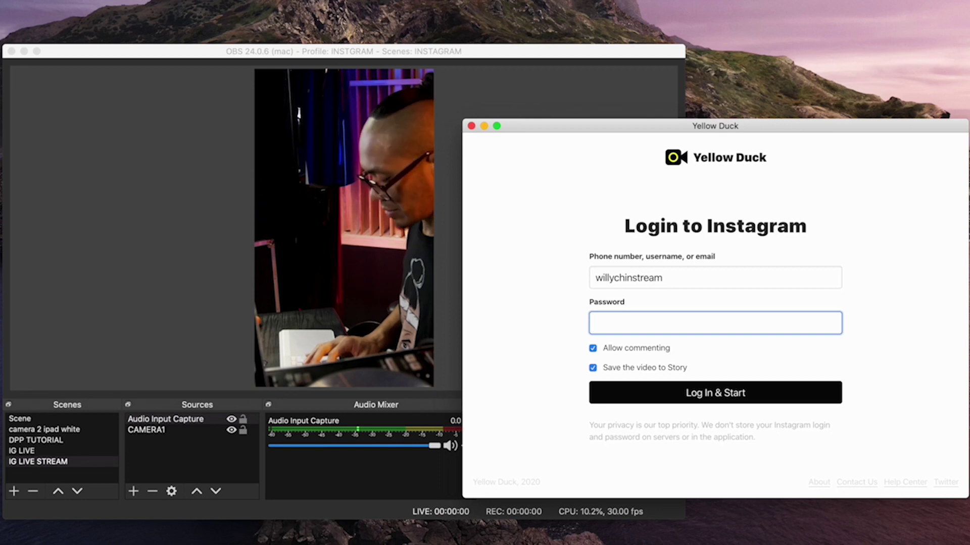
# Step: Enter the Instagram password, turn off saving to Story, and log in to start
pyautogui.write('••••••••••')
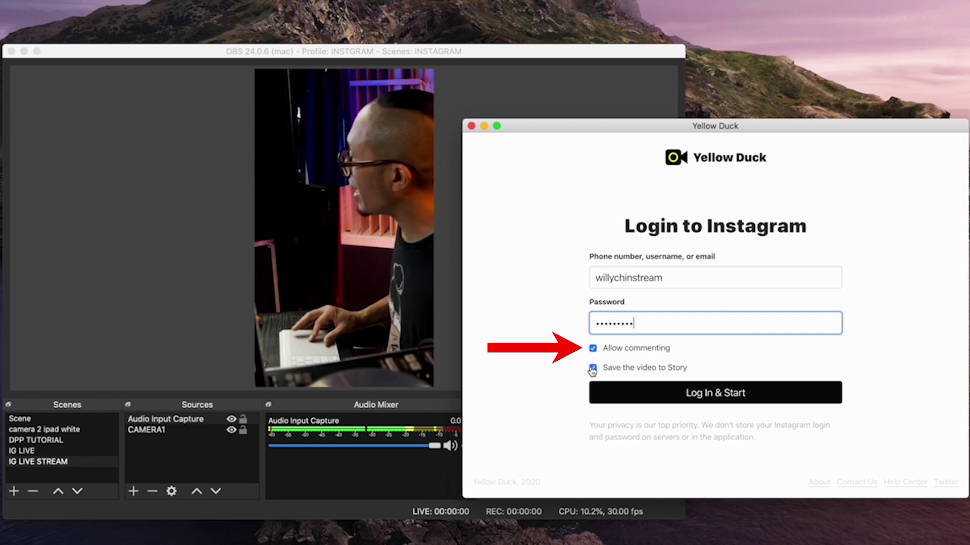
pyautogui.click(593, 368)
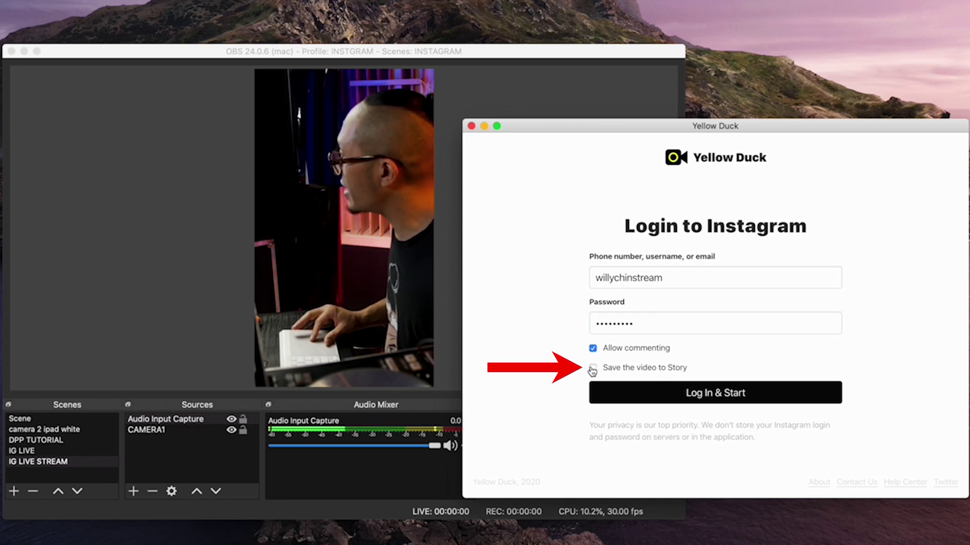
pyautogui.click(686, 407)
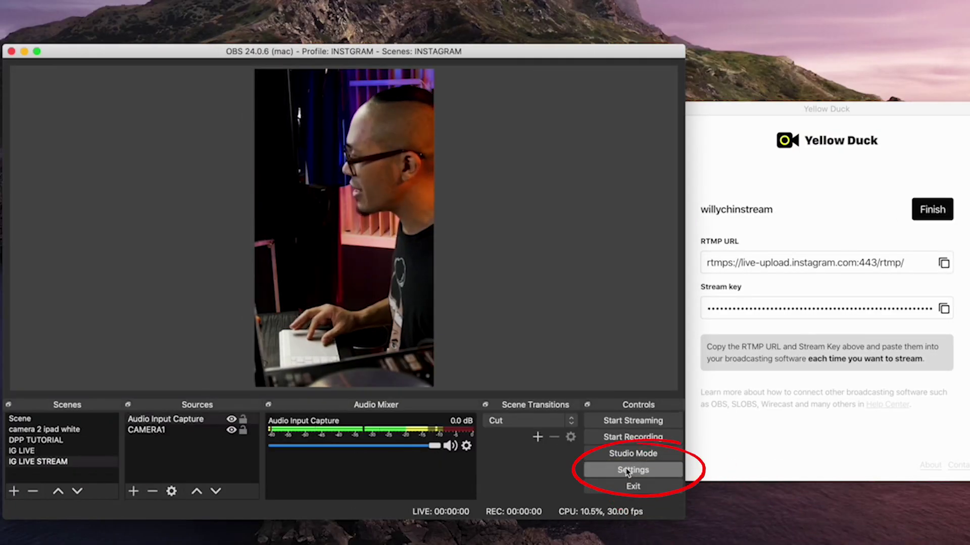
# Step: Replace the OBS stream Server with Yellow Duck's Instagram RTMP URL
pyautogui.click(628, 471)
pyautogui.click(78, 100)
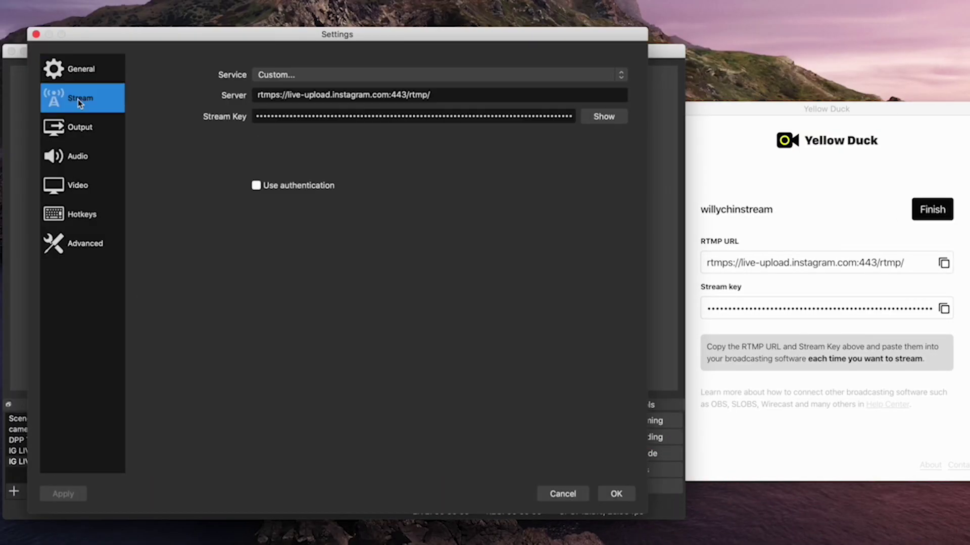
pyautogui.click(944, 263)
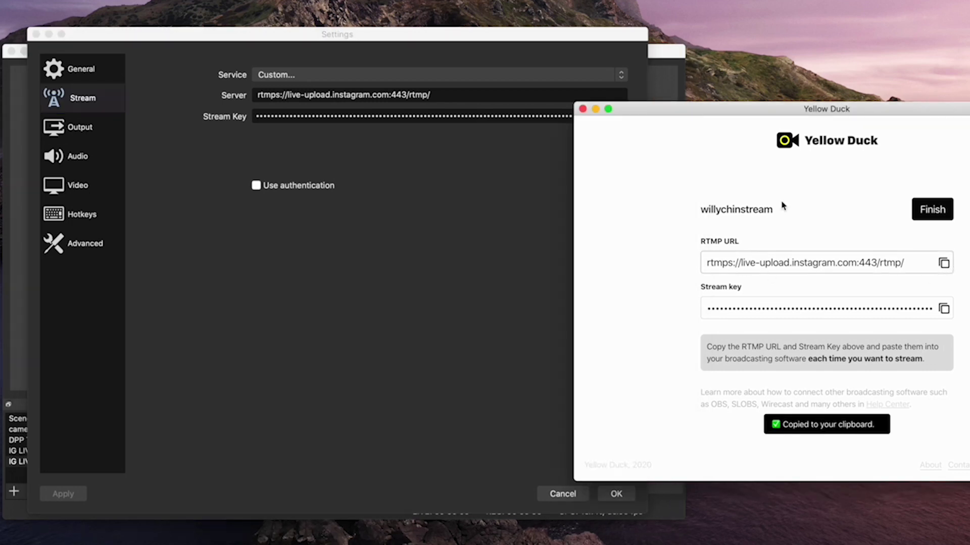
pyautogui.click(520, 91)
pyautogui.press('super+a')
pyautogui.press('BackSpace')
pyautogui.press('super+v')
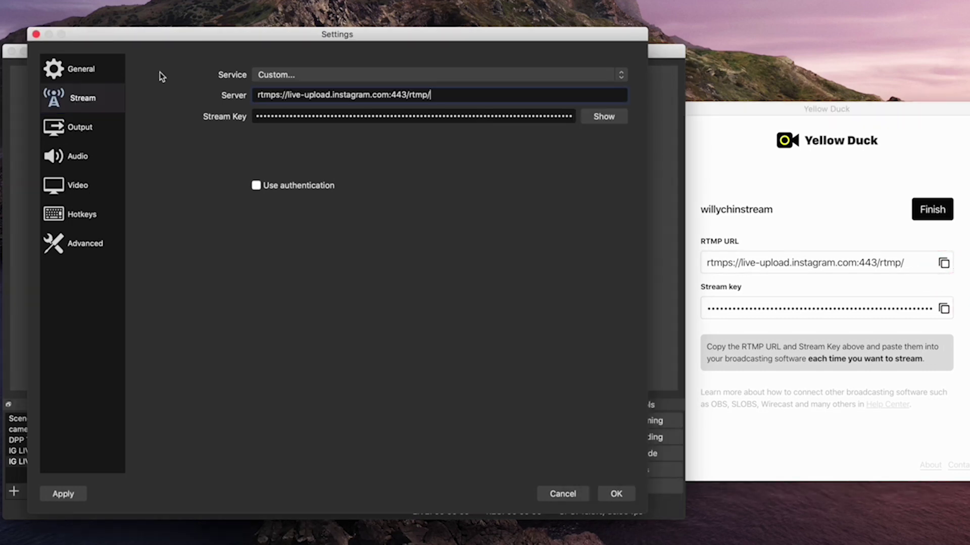
# Step: Replace the OBS Stream Key with Yellow Duck's Instagram stream key
pyautogui.click(943, 309)
pyautogui.click(943, 309)
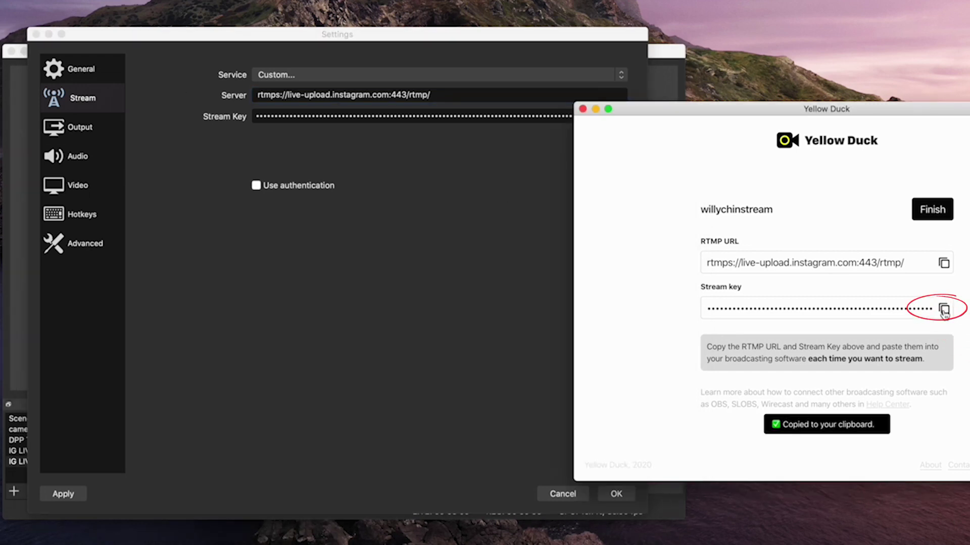
pyautogui.click(572, 116)
pyautogui.press('super+a')
pyautogui.press('BackSpace')
pyautogui.press('super+v')
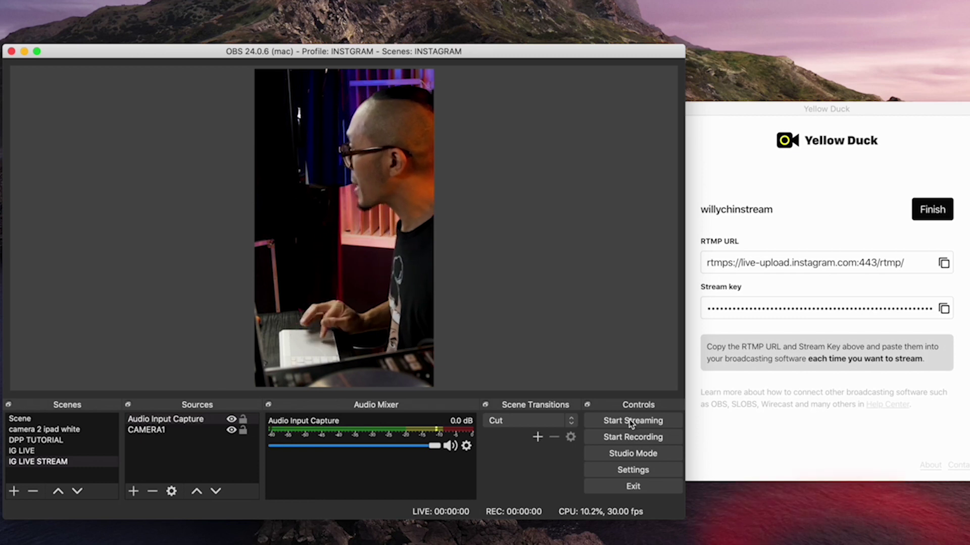
# Step: Go live to Instagram from OBS, then finish and confirm ending the broadcast in Yellow Duck
pyautogui.click(631, 421)
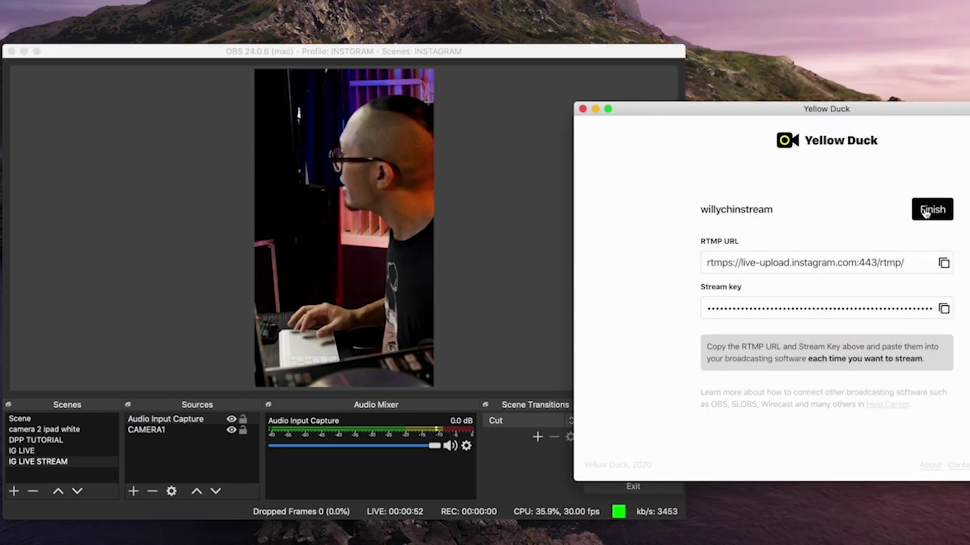
pyautogui.click(930, 210)
pyautogui.click(803, 253)
pyautogui.click(547, 456)
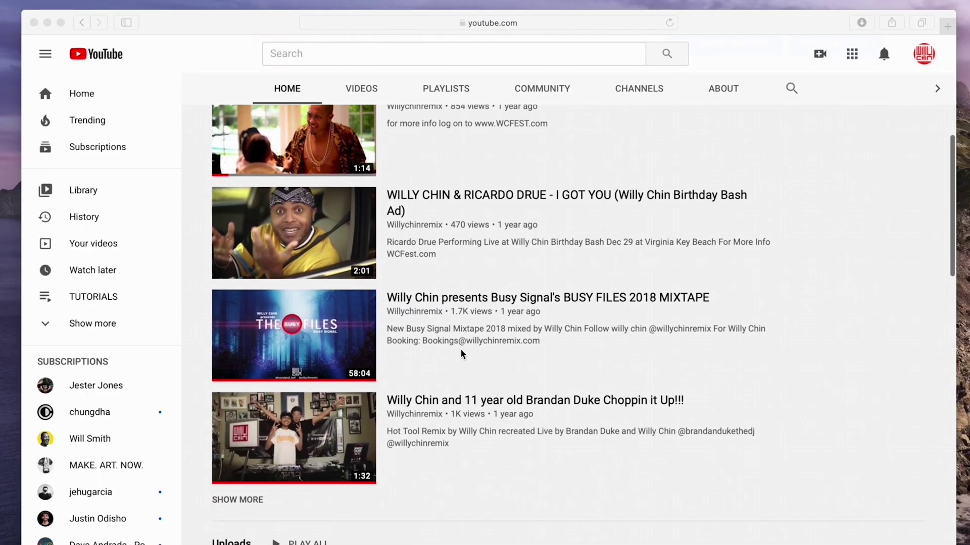
pyautogui.scroll(-1, 461, 354)
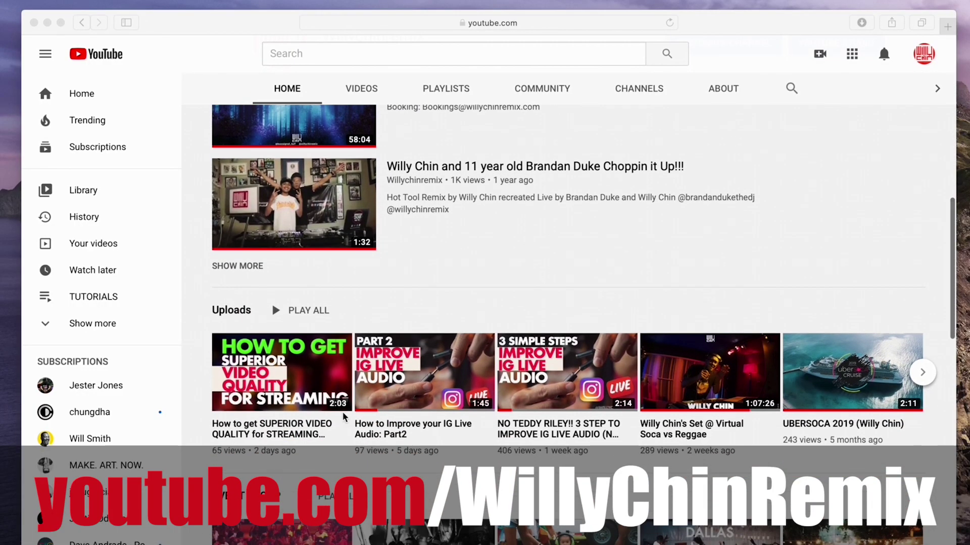